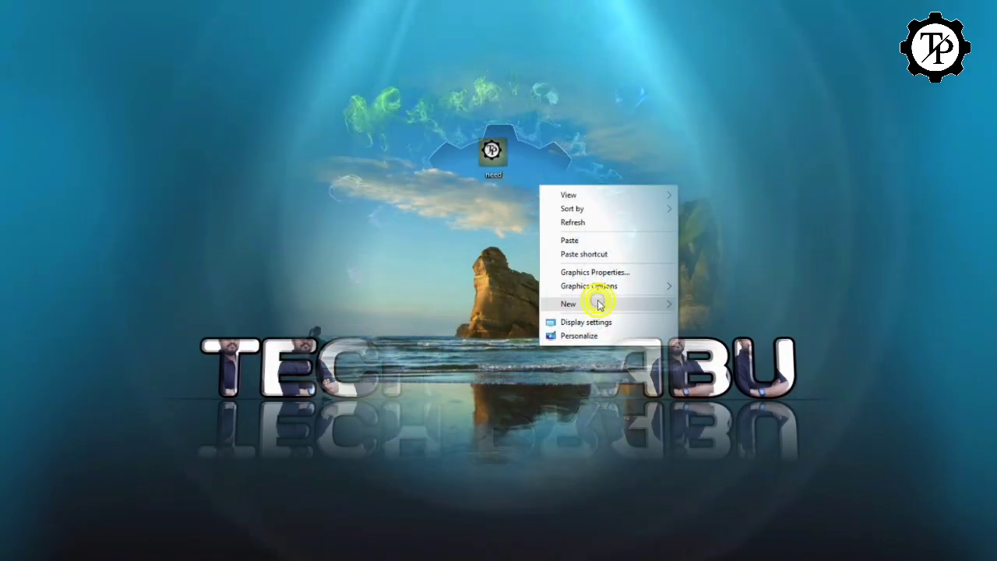
Create a new folder on the desktop, keep its default name, and place it beside the need image
{"action": "mouse_move", "coordinate": [596, 305]}
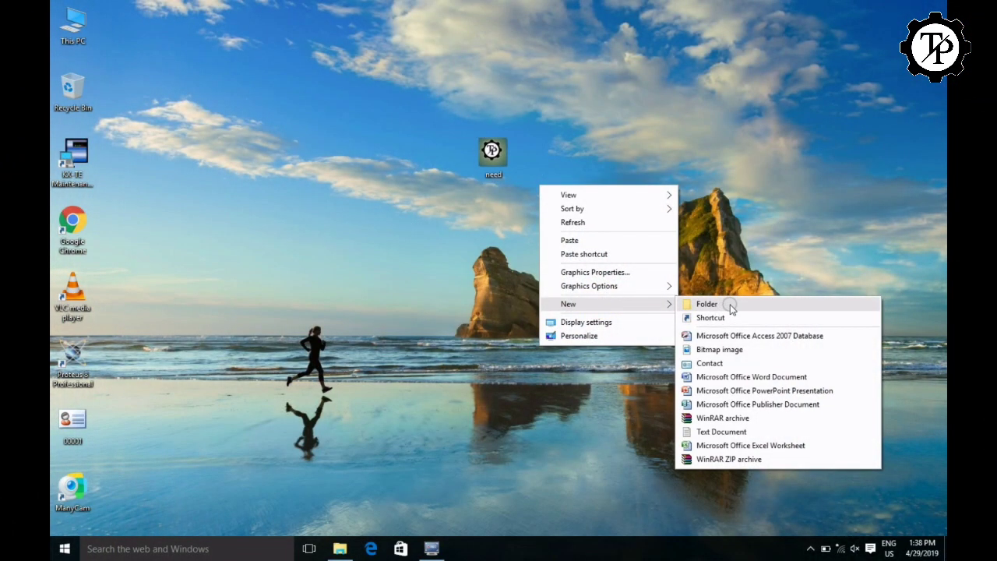
{"action": "left_click", "coordinate": [730, 305]}
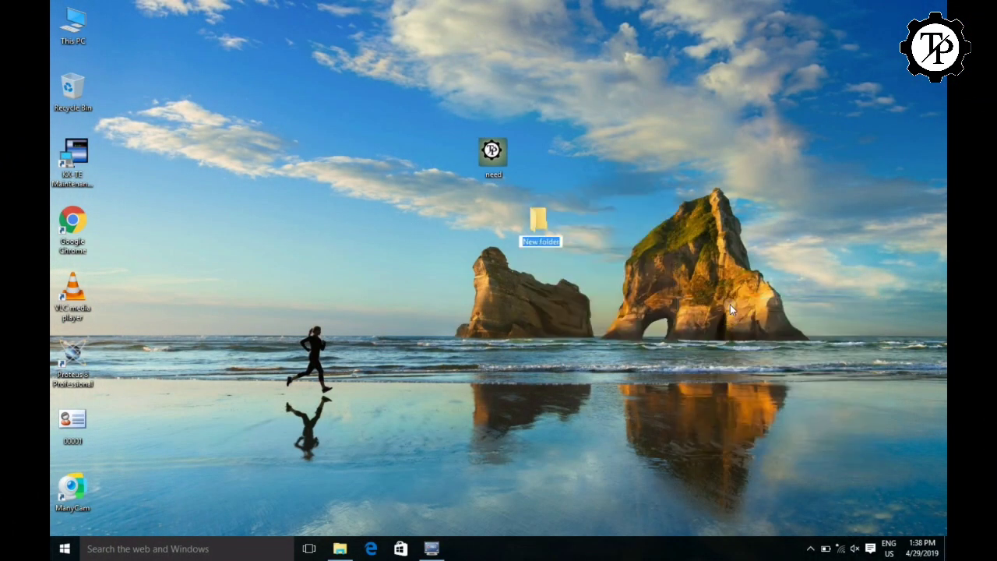
{"action": "left_click", "coordinate": [659, 278]}
{"action": "left_click_drag", "start_coordinate": [534, 233], "coordinate": [551, 182]}
{"action": "left_click", "coordinate": [543, 203]}
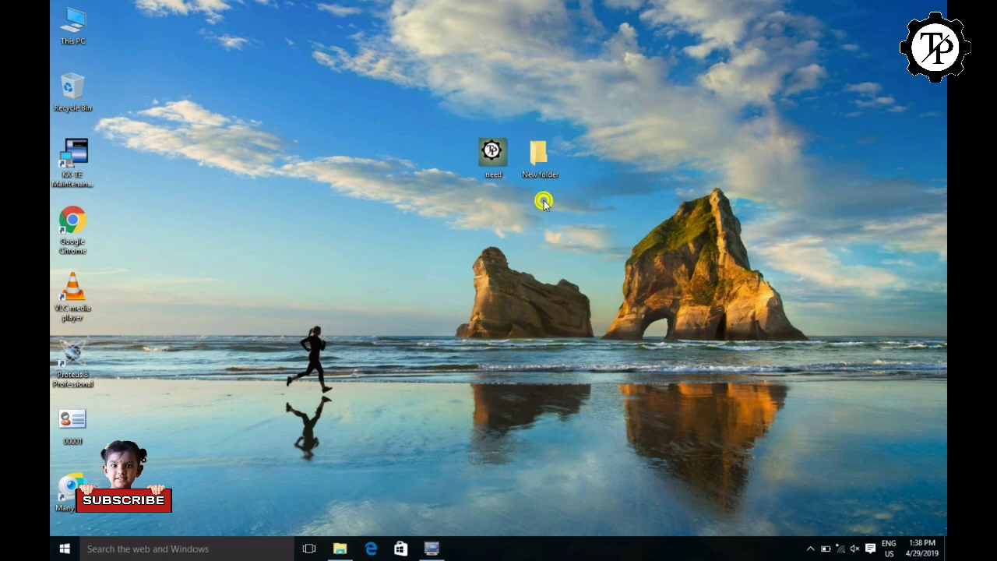
Open the need image from the desktop in Paint
{"action": "right_click", "coordinate": [490, 159]}
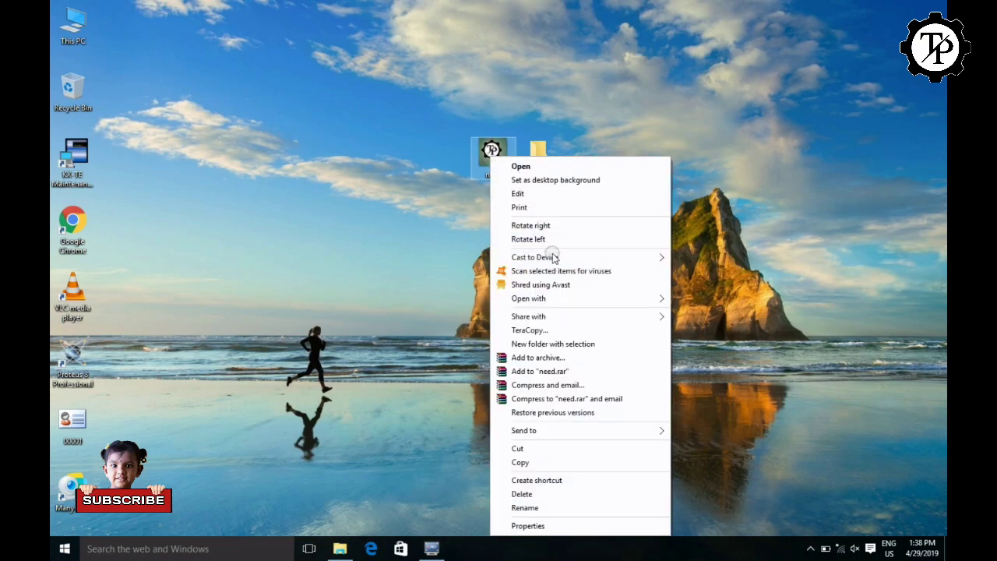
{"action": "mouse_move", "coordinate": [552, 303]}
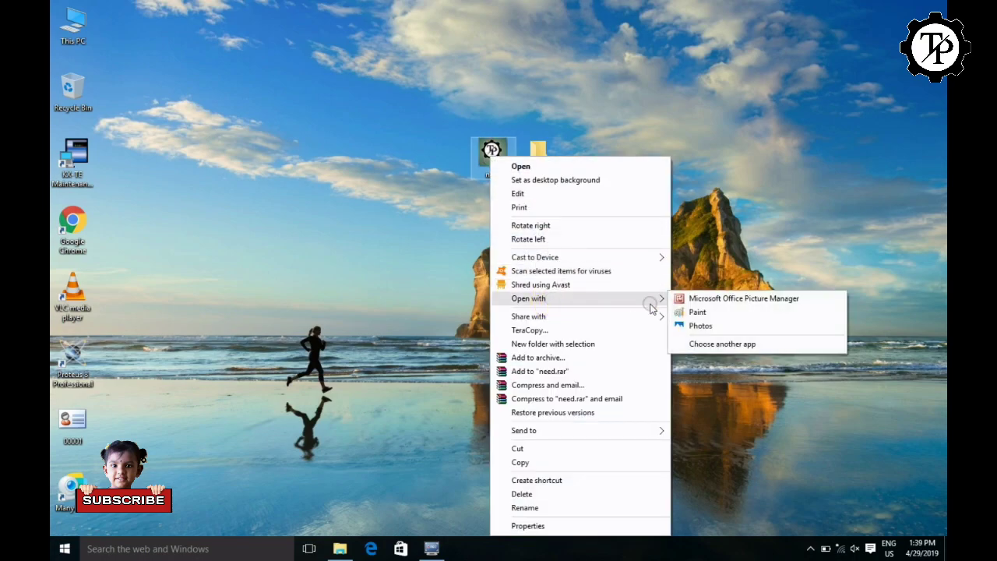
{"action": "left_click", "coordinate": [705, 313]}
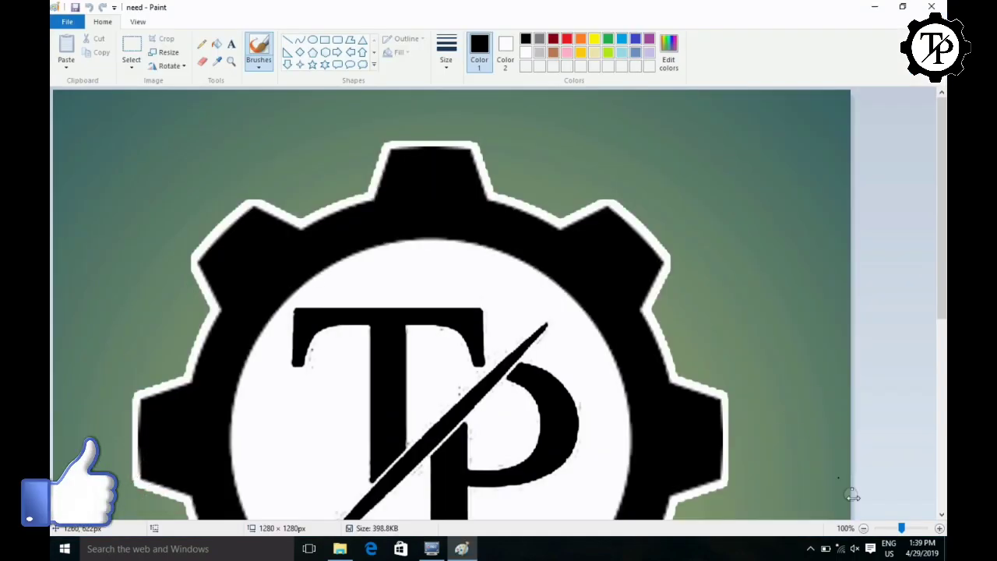
Crop the image closely around the gear logo, to about 1075 × 1047 px
{"action": "left_click", "coordinate": [887, 528]}
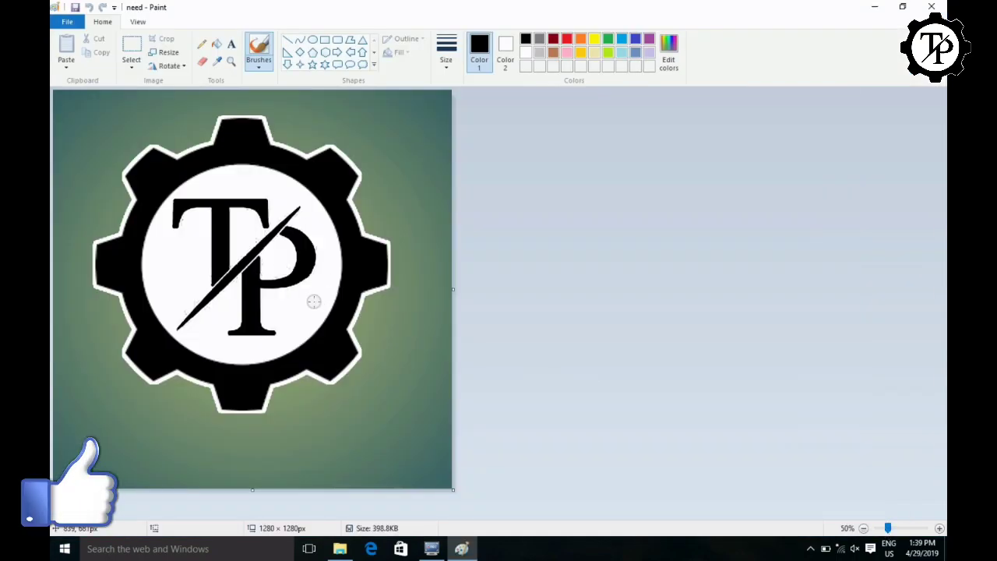
{"action": "key", "text": "ctrl+a"}
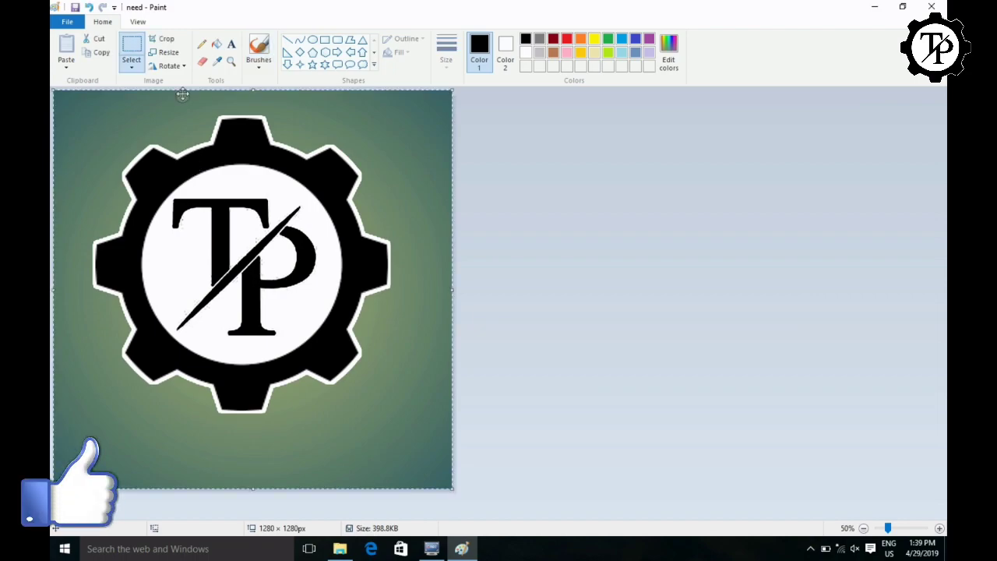
{"action": "left_click", "coordinate": [167, 39]}
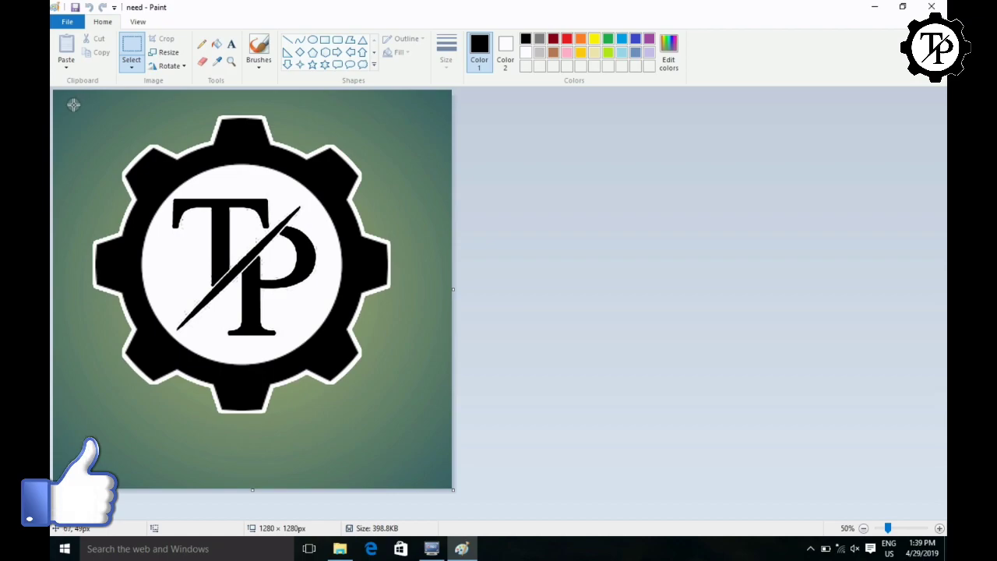
{"action": "left_click_drag", "start_coordinate": [74, 105], "coordinate": [408, 431]}
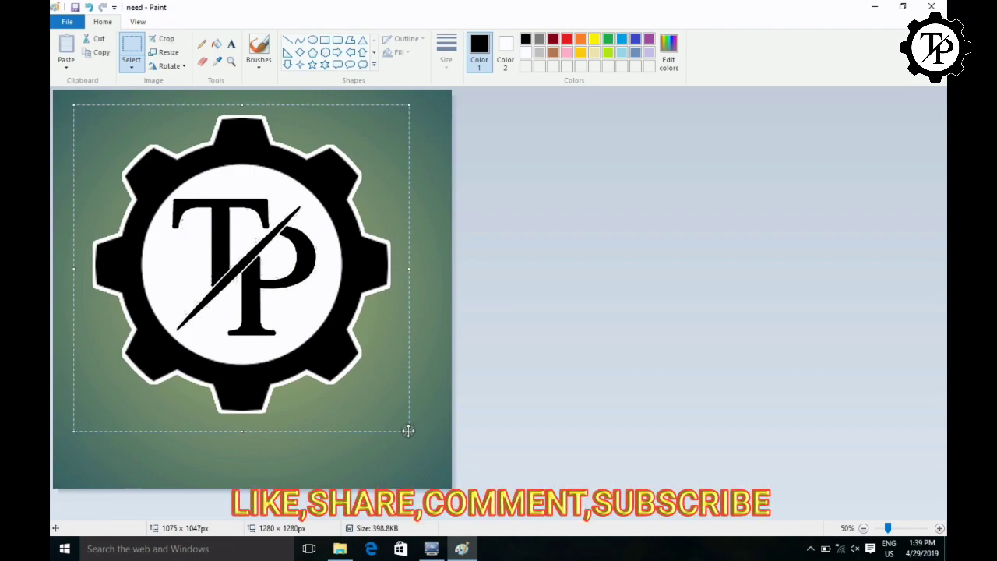
{"action": "left_click", "coordinate": [165, 39]}
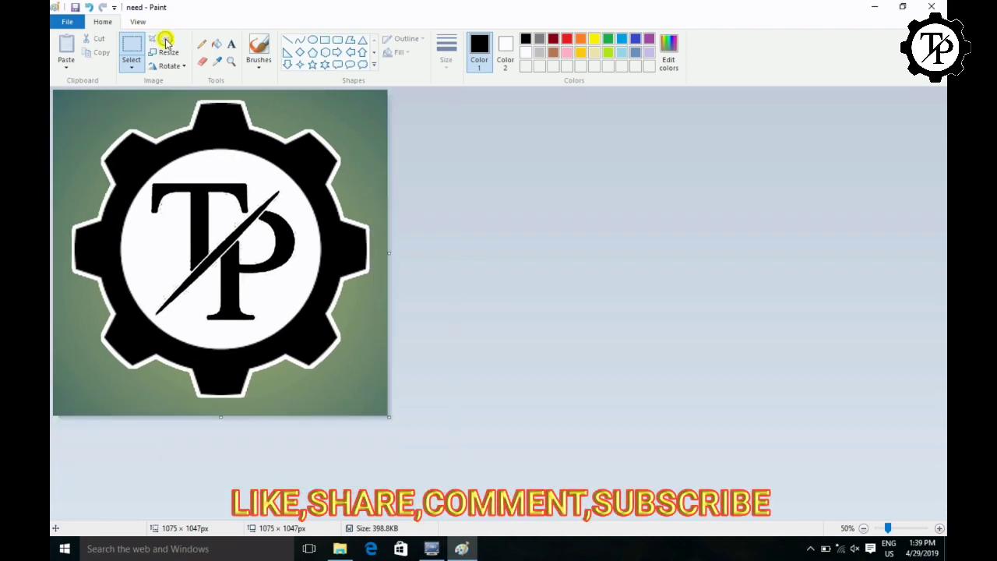
Save the cropped image as a 24-bit Bitmap named techprabu in the desktop's New folder
{"action": "left_click", "coordinate": [68, 22]}
{"action": "left_click", "coordinate": [98, 125]}
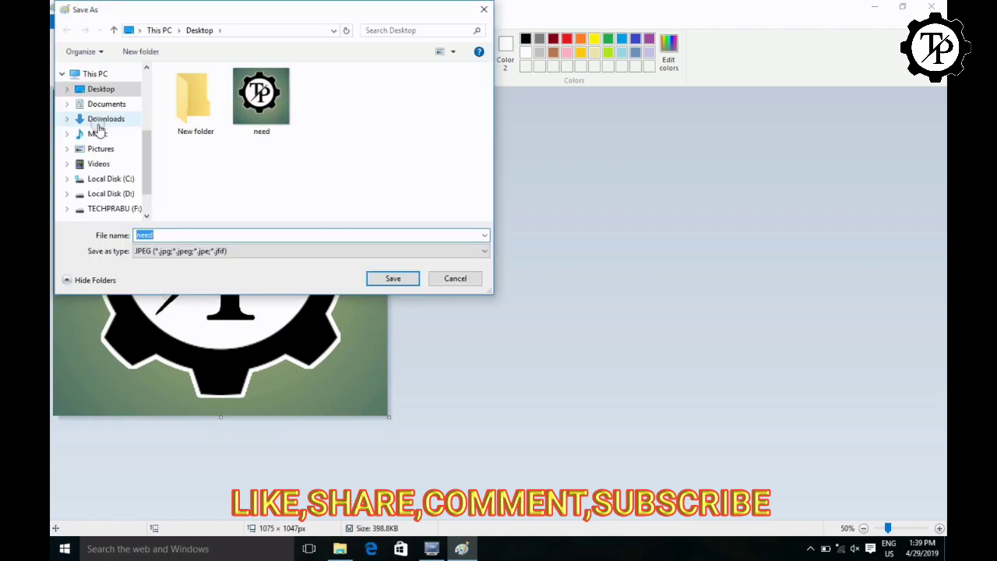
{"action": "double_click", "coordinate": [199, 92]}
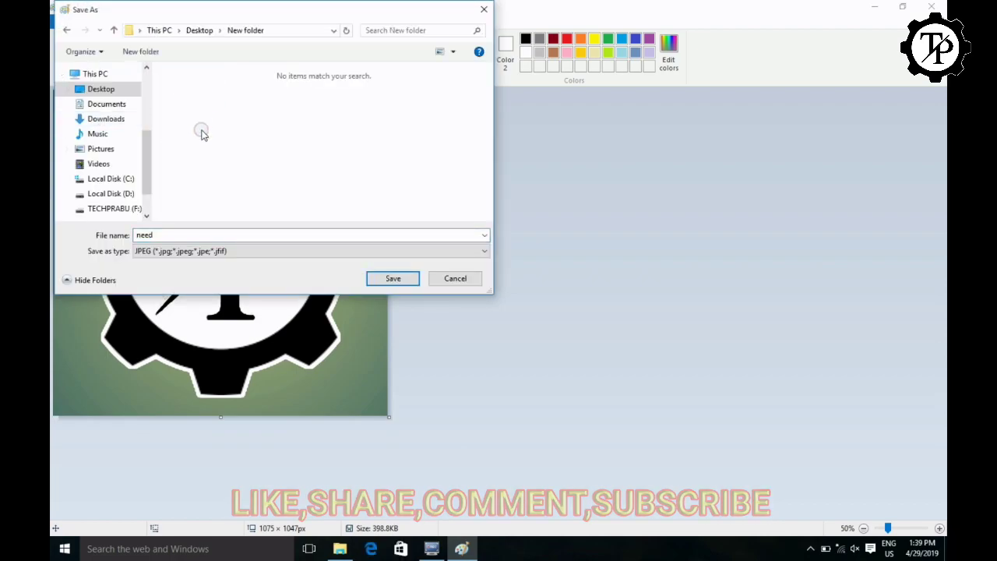
{"action": "double_click", "coordinate": [156, 235]}
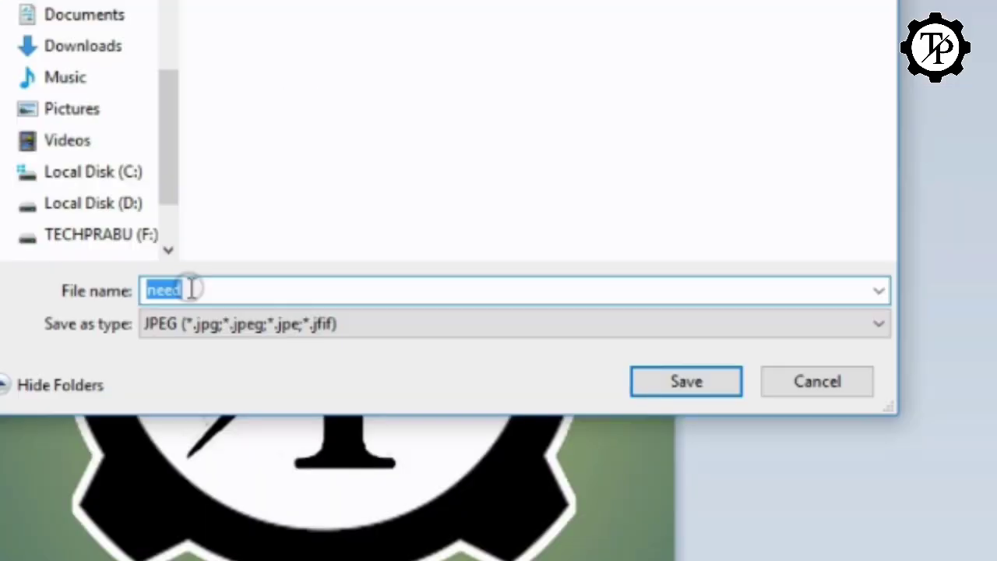
{"action": "type", "text": "techprabu"}
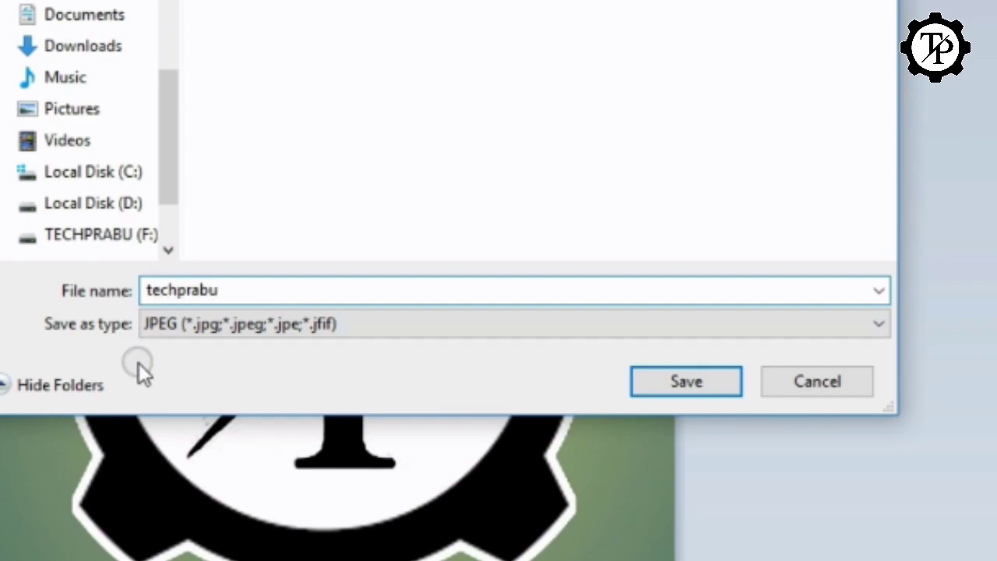
{"action": "left_click", "coordinate": [877, 324]}
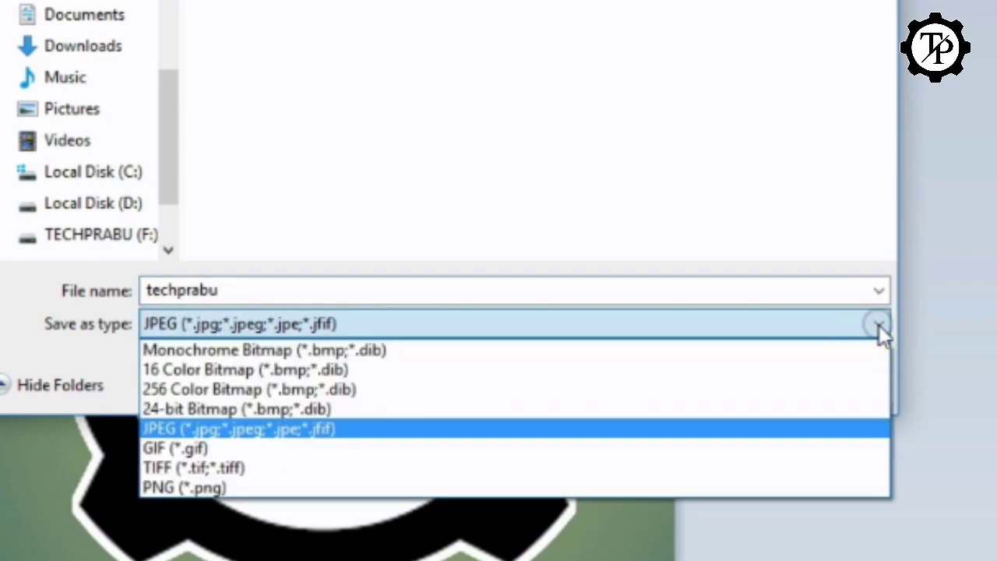
{"action": "left_click", "coordinate": [509, 412]}
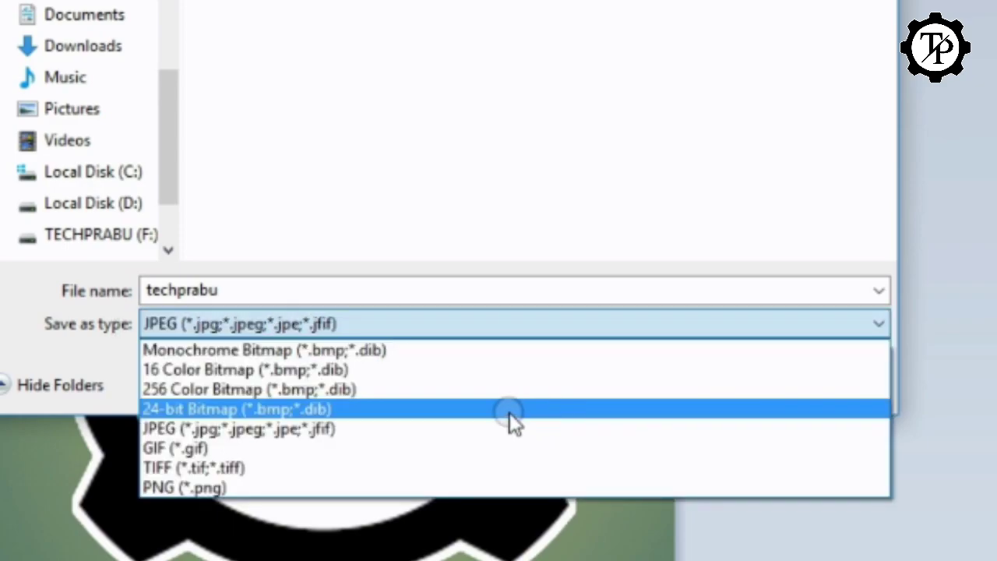
{"action": "left_click", "coordinate": [507, 416]}
{"action": "left_click", "coordinate": [266, 278]}
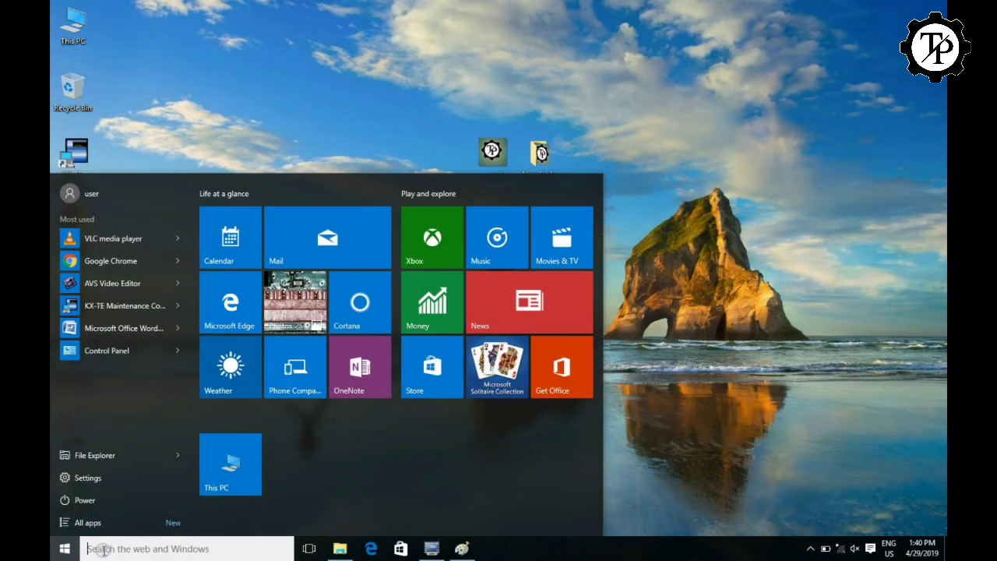
Open Notepad and write the two lines "[autorun]" and "icon=techprabu.bmp"
{"action": "type", "text": "not"}
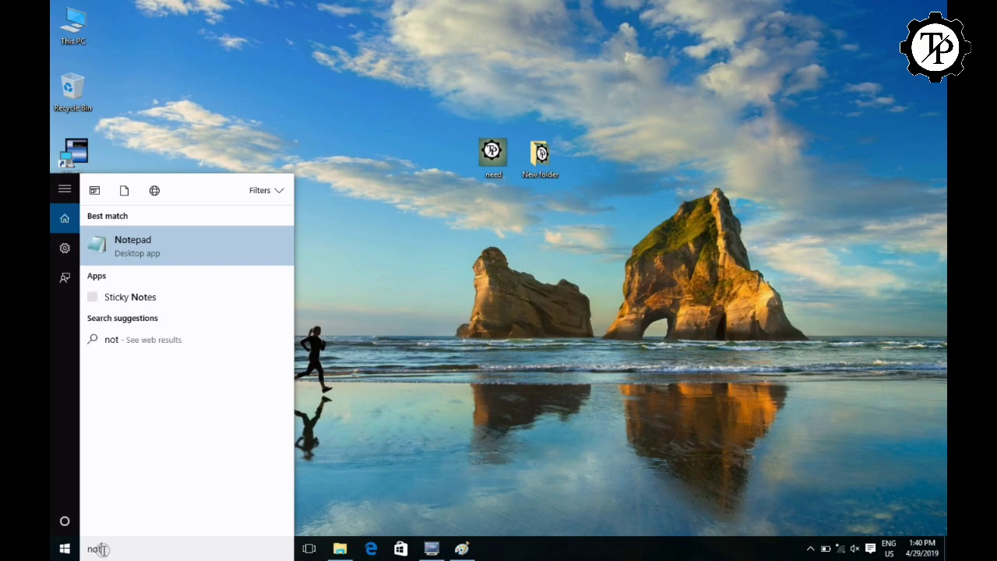
{"action": "left_click", "coordinate": [170, 246]}
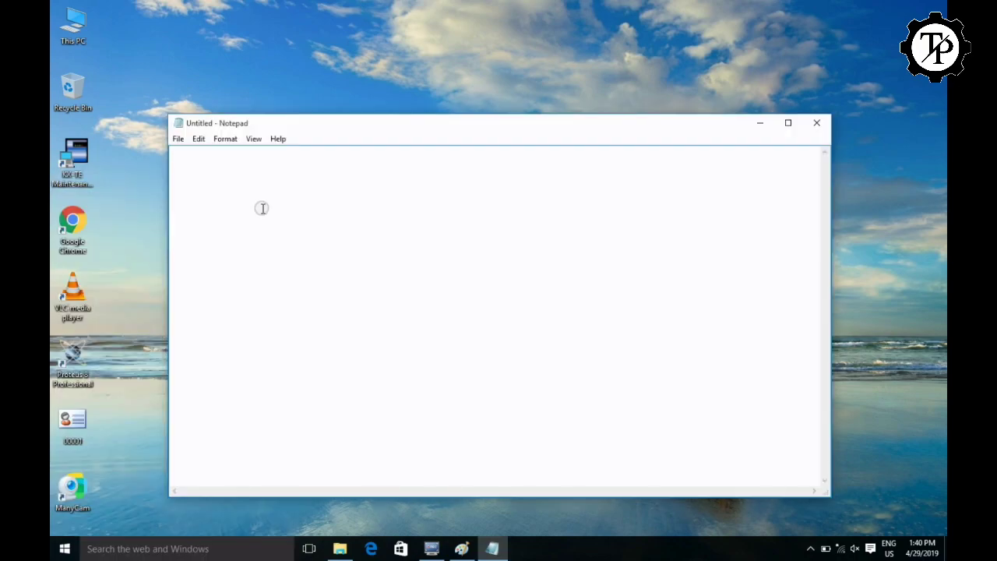
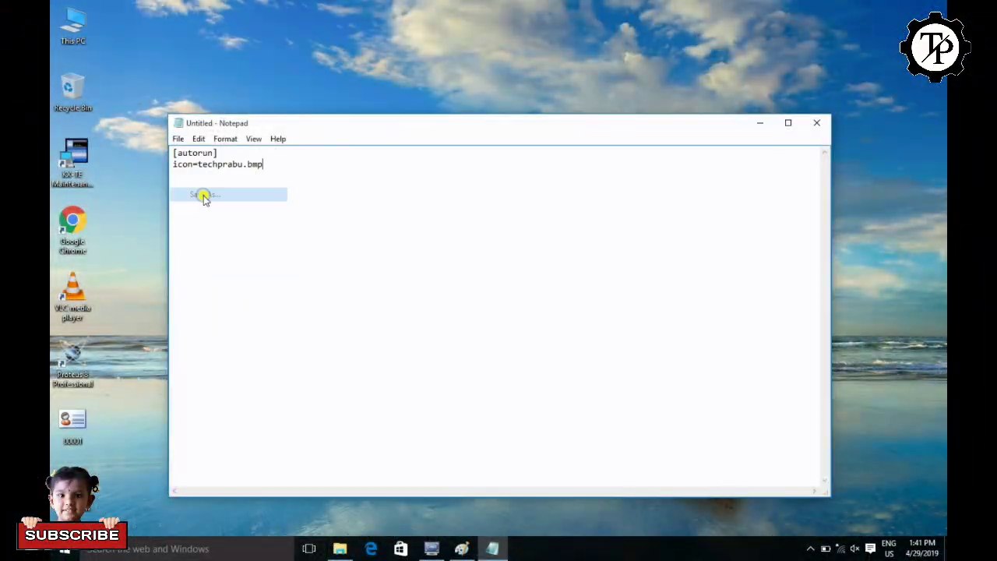
Save the text as autorun.inf in the desktop's New folder, with All Files as the file type
{"action": "left_click", "coordinate": [215, 235]}
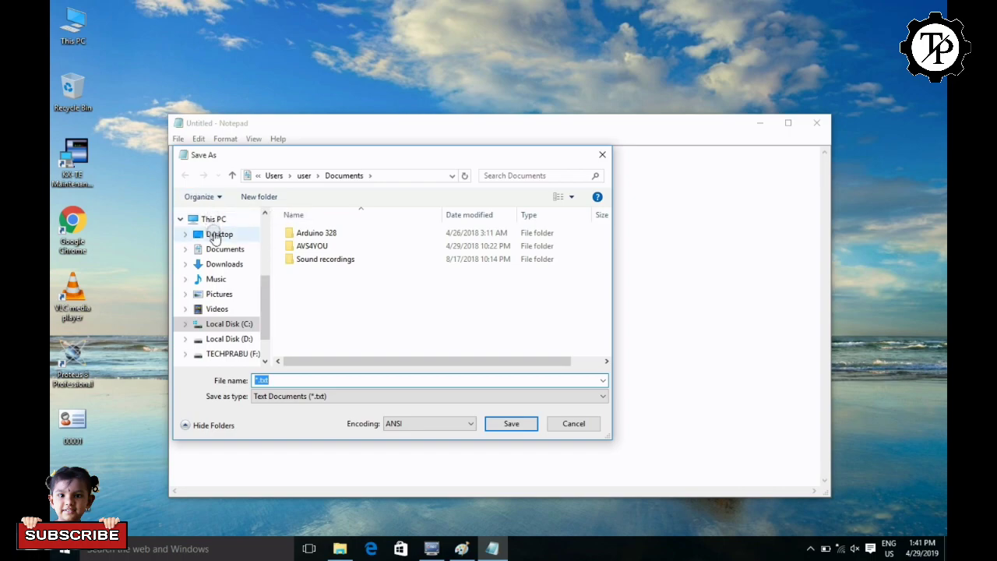
{"action": "double_click", "coordinate": [311, 245]}
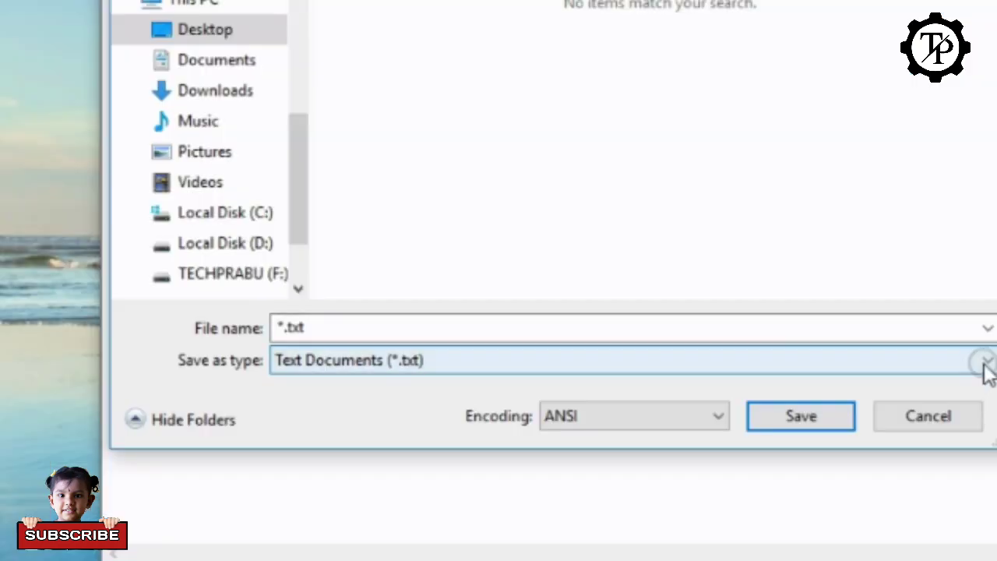
{"action": "left_click", "coordinate": [602, 396]}
{"action": "left_click", "coordinate": [881, 409]}
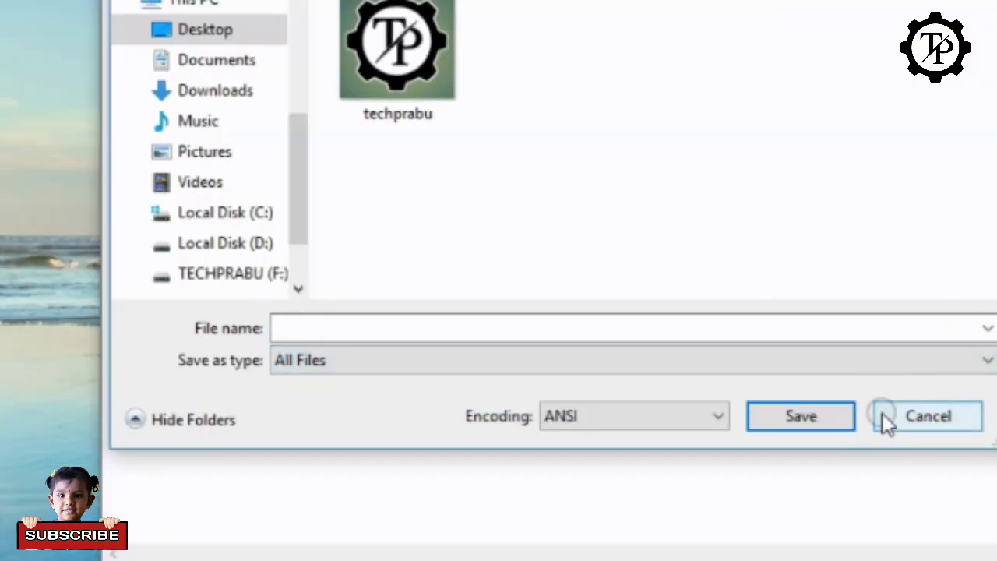
{"action": "left_click", "coordinate": [334, 327]}
{"action": "type", "text": "autorun.inf"}
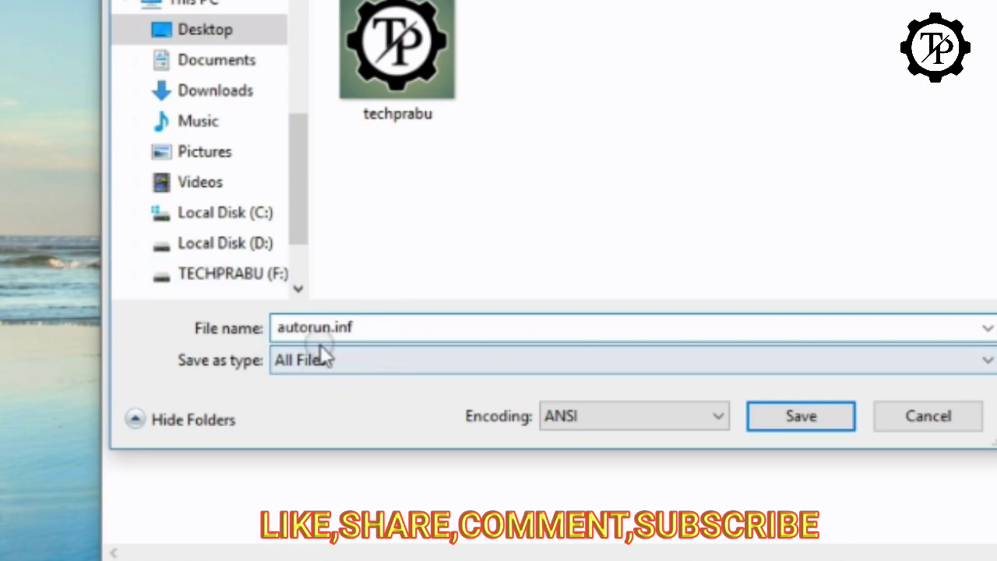
{"action": "left_click", "coordinate": [804, 417]}
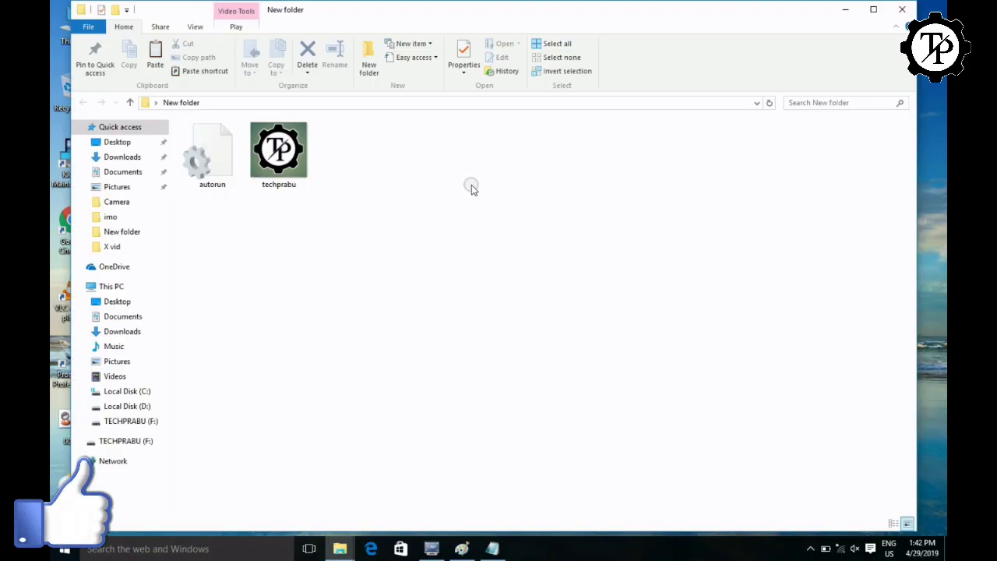
Quick-format the TECHPRABU (F:) removable drive as FAT32 with the volume label TECHPRABU
{"action": "left_click_drag", "start_coordinate": [356, 229], "coordinate": [181, 127]}
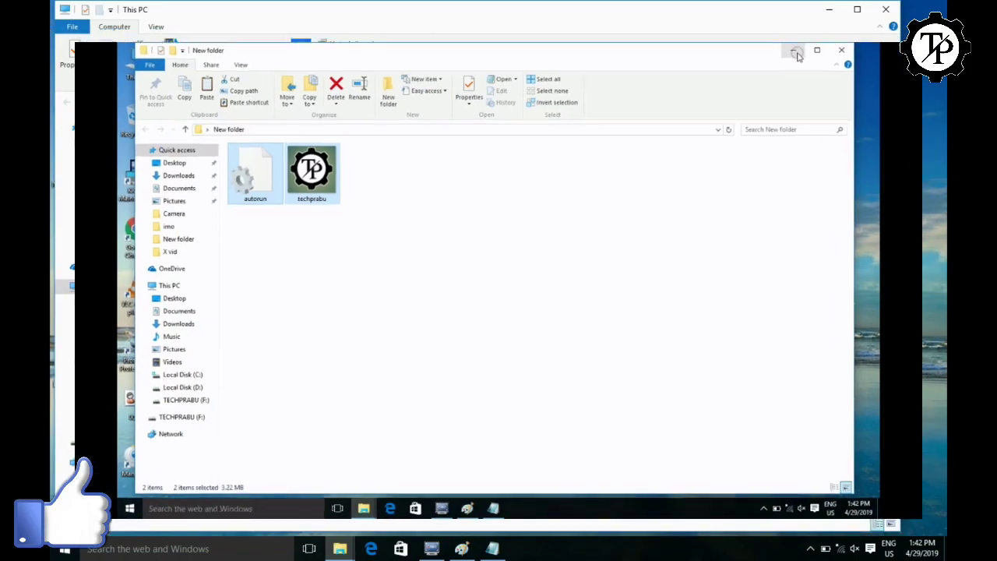
{"action": "left_click", "coordinate": [798, 49]}
{"action": "right_click", "coordinate": [241, 219]}
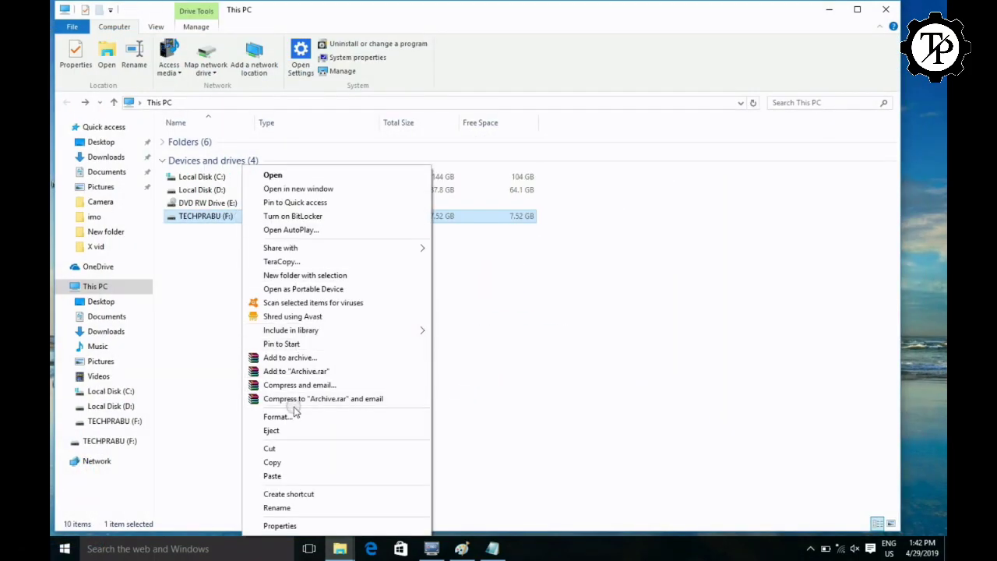
{"action": "left_click", "coordinate": [290, 416]}
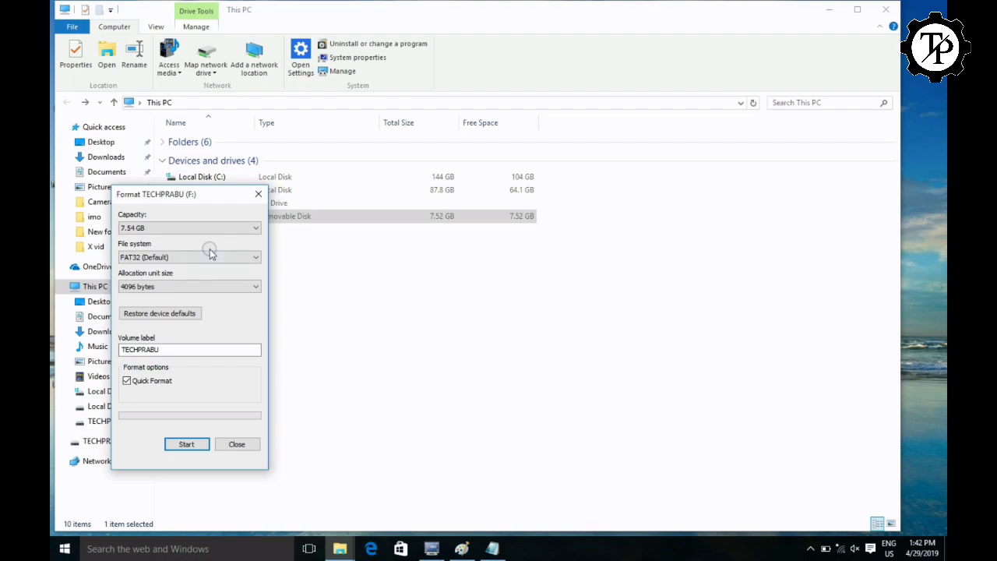
{"action": "left_click_drag", "start_coordinate": [196, 201], "coordinate": [521, 149]}
{"action": "left_click", "coordinate": [510, 390]}
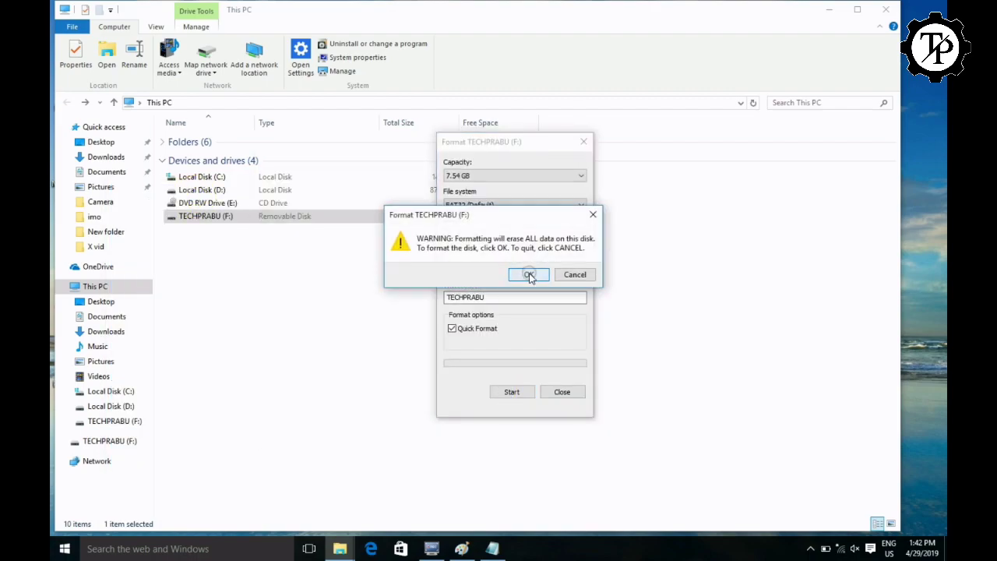
{"action": "left_click", "coordinate": [530, 273]}
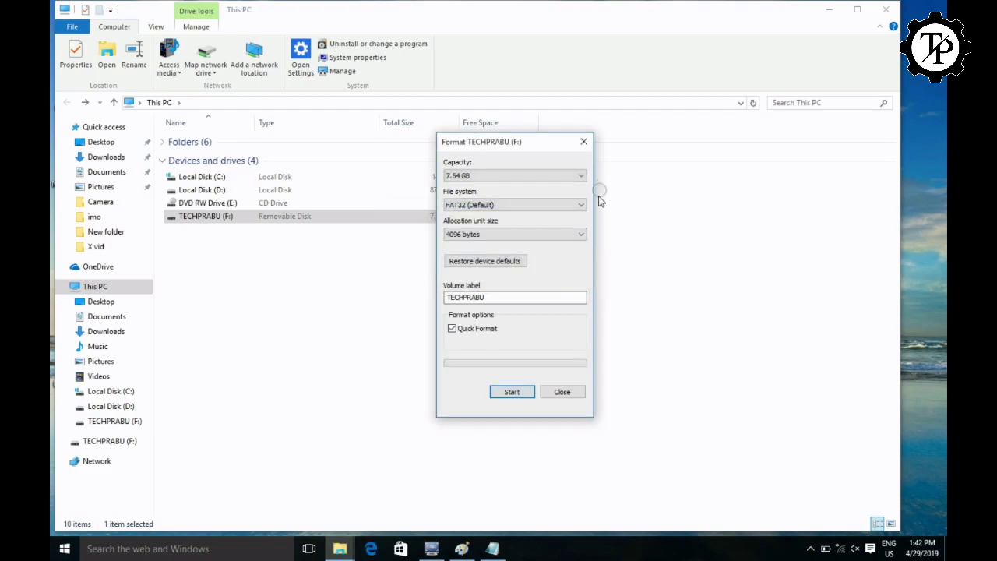
{"action": "left_click", "coordinate": [583, 142]}
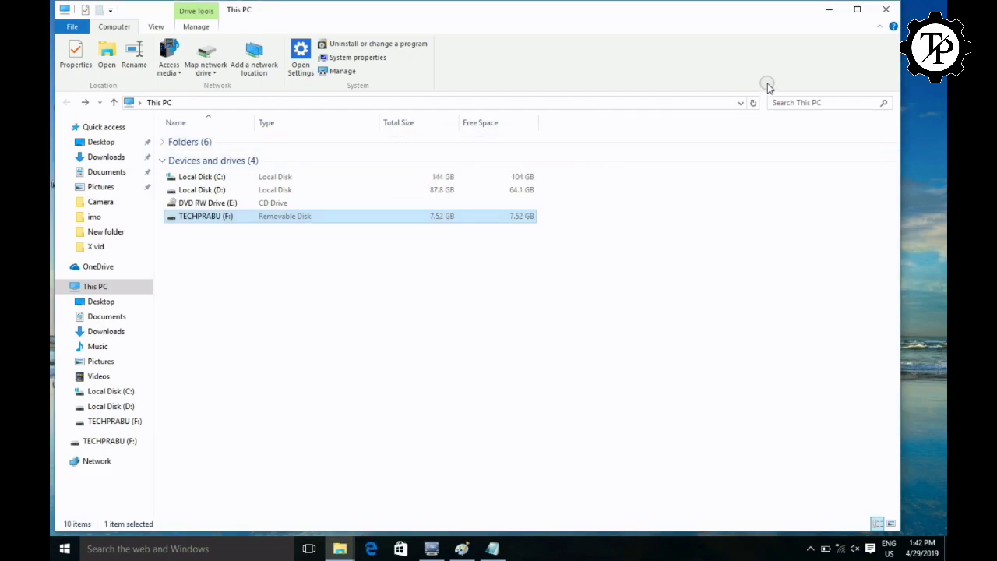
Copy the autorun and techprabu files from the desktop's New folder to the TECHPRABU (F:) drive
{"action": "left_click", "coordinate": [829, 11]}
{"action": "double_click", "coordinate": [555, 157]}
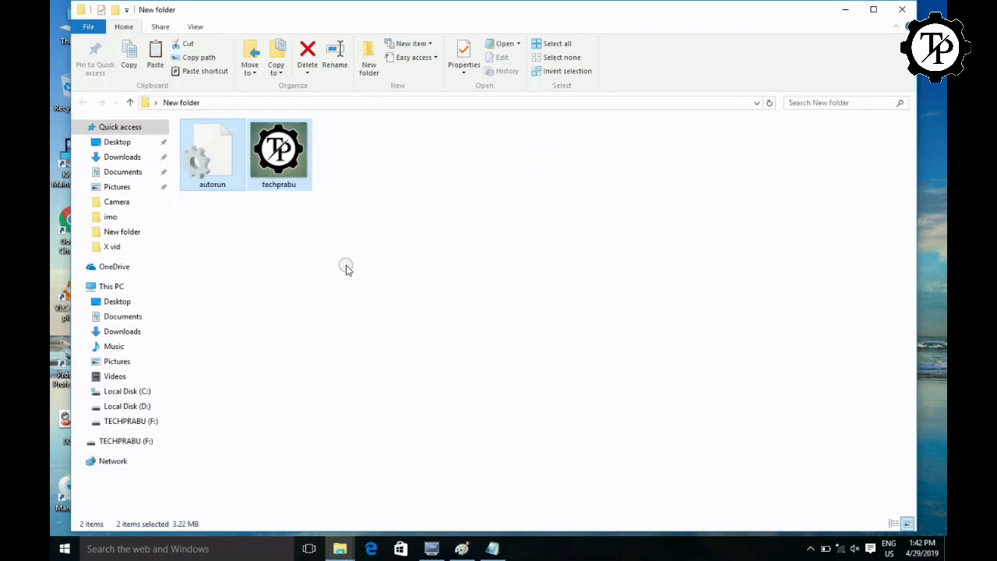
{"action": "left_click_drag", "start_coordinate": [399, 261], "coordinate": [222, 158]}
{"action": "right_click", "coordinate": [215, 149]}
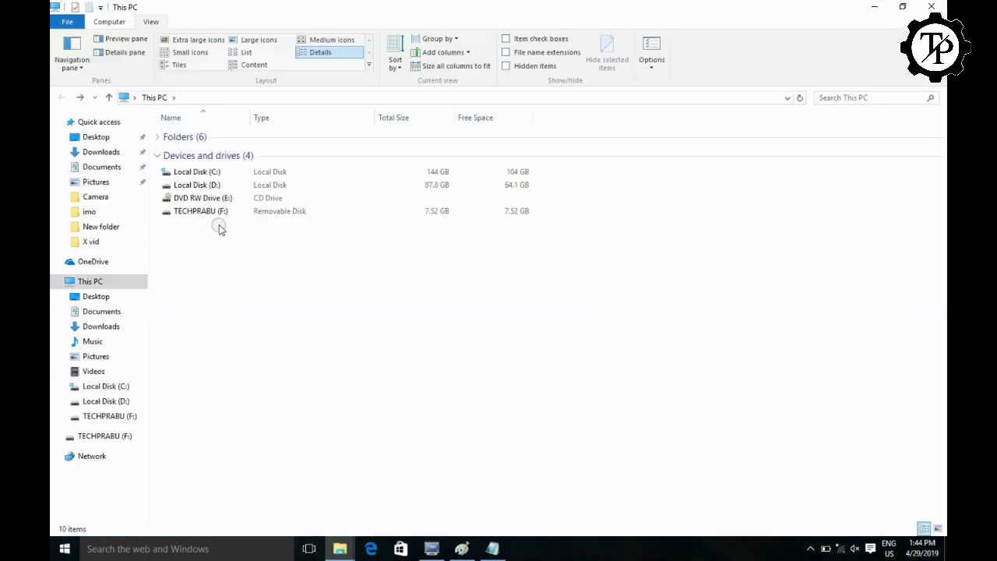
View the files on the TECHPRABU (F:) drive with hidden items shown, and eject the drive
{"action": "double_click", "coordinate": [220, 212]}
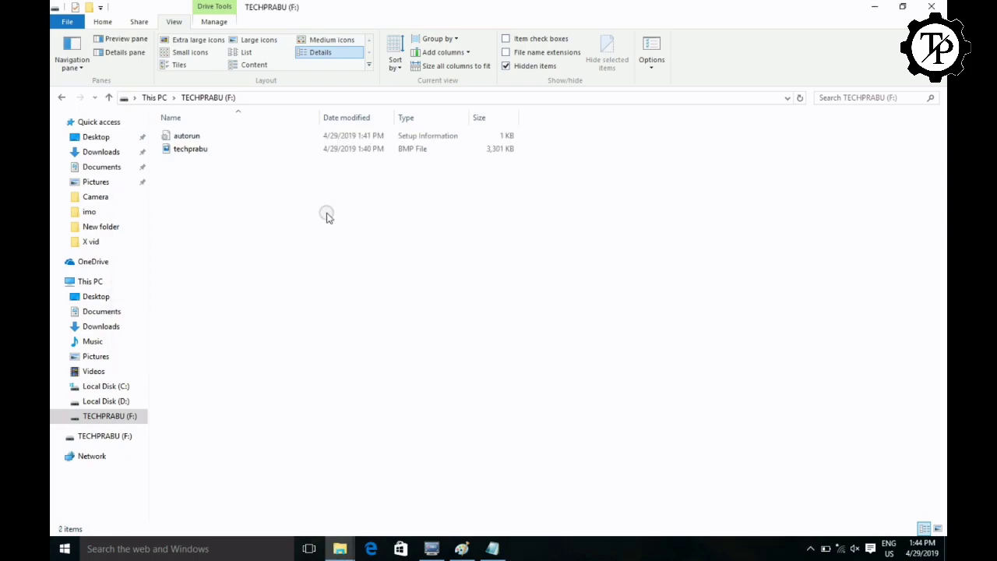
{"action": "left_click", "coordinate": [59, 97]}
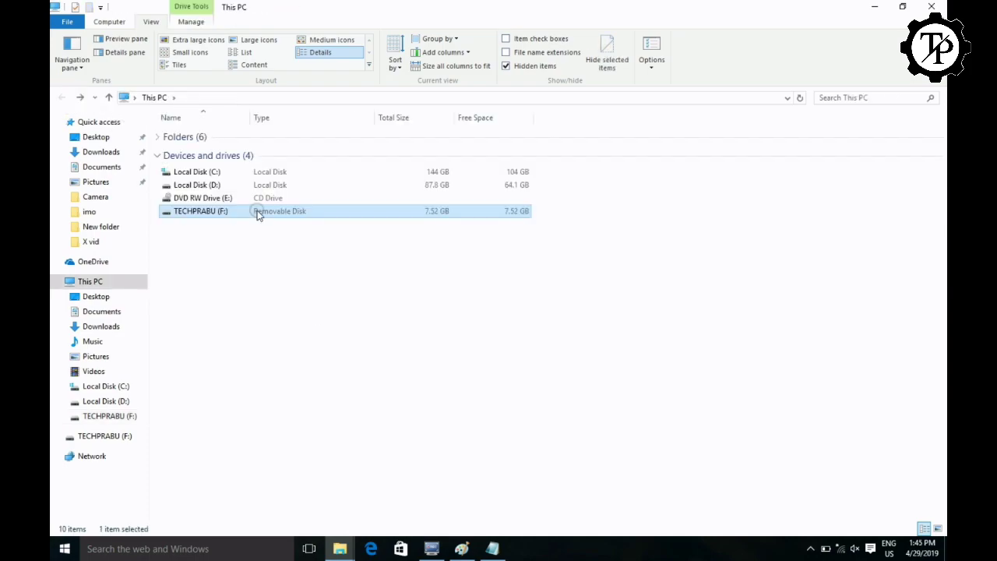
{"action": "right_click", "coordinate": [257, 211]}
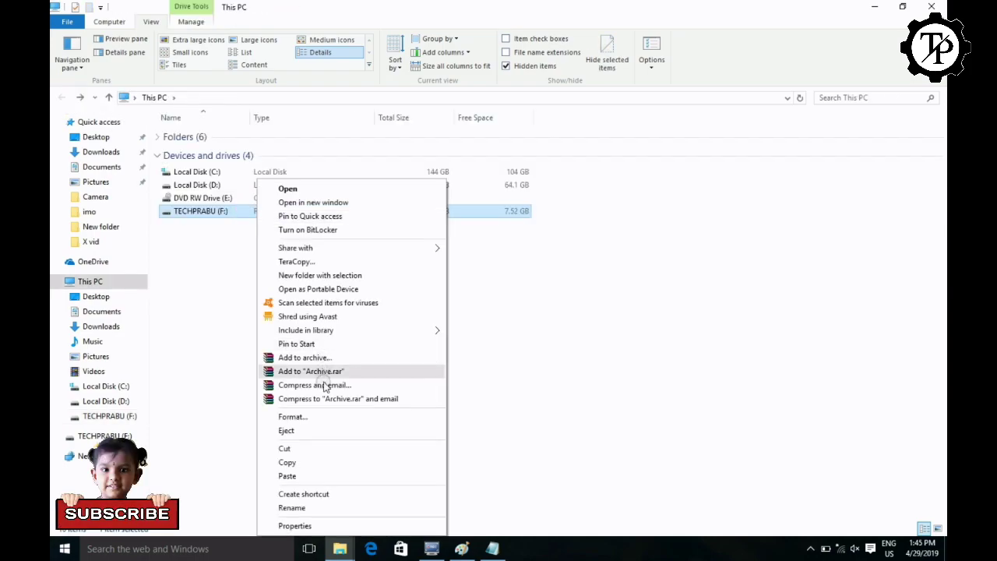
{"action": "left_click", "coordinate": [324, 430]}
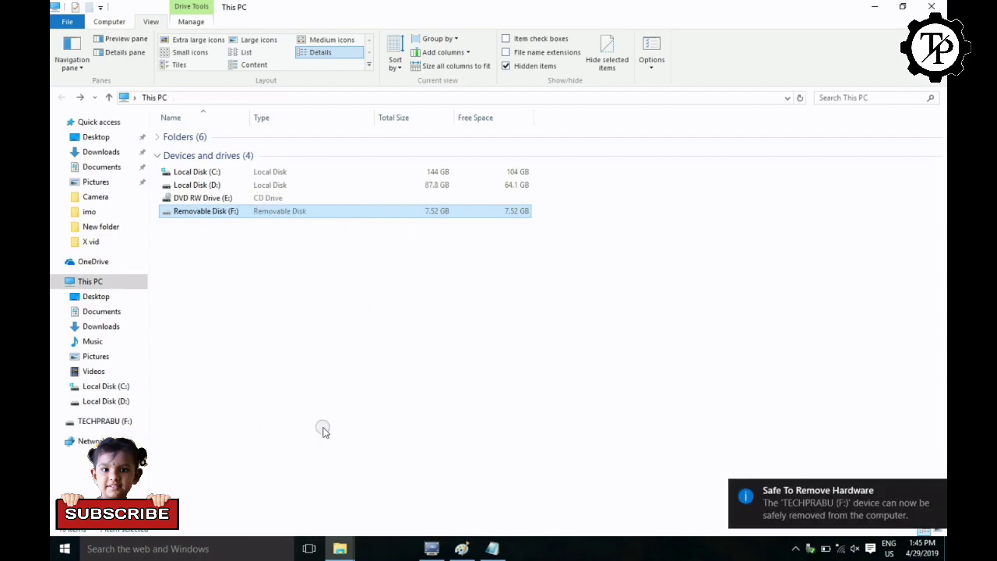